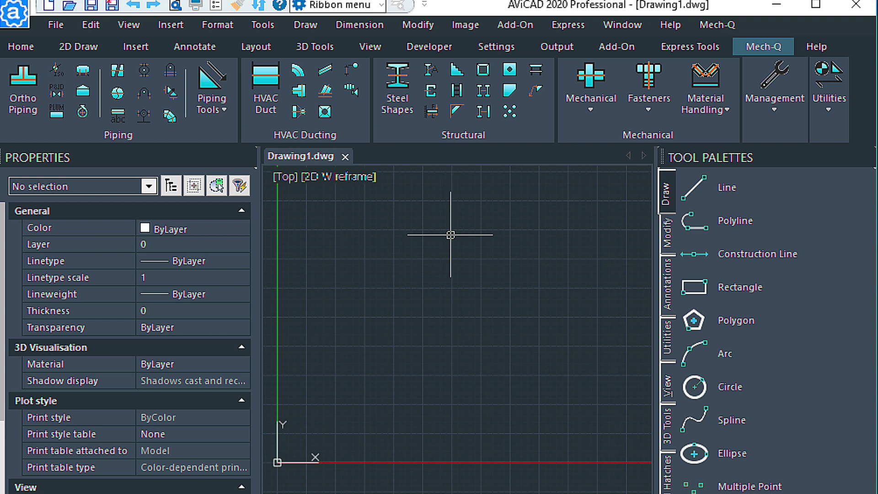
Step: Run the CUI command to open the Customize User Interface dialog
type("cui")
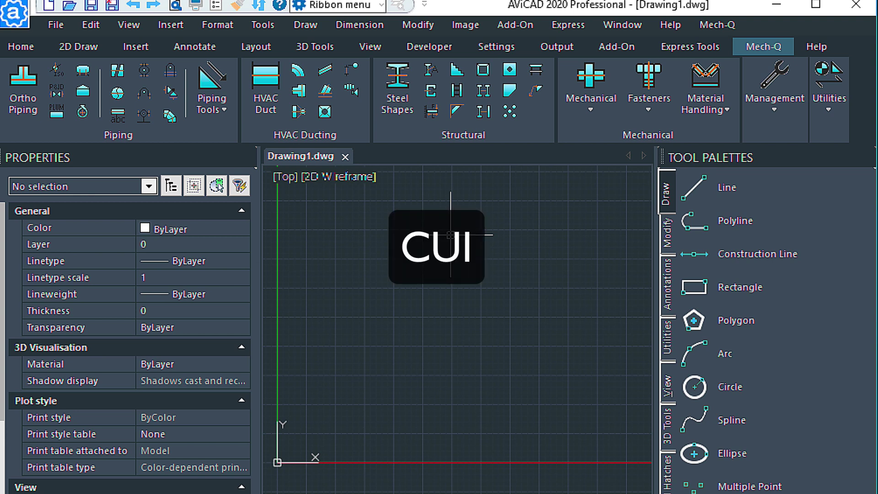
type("CUI")
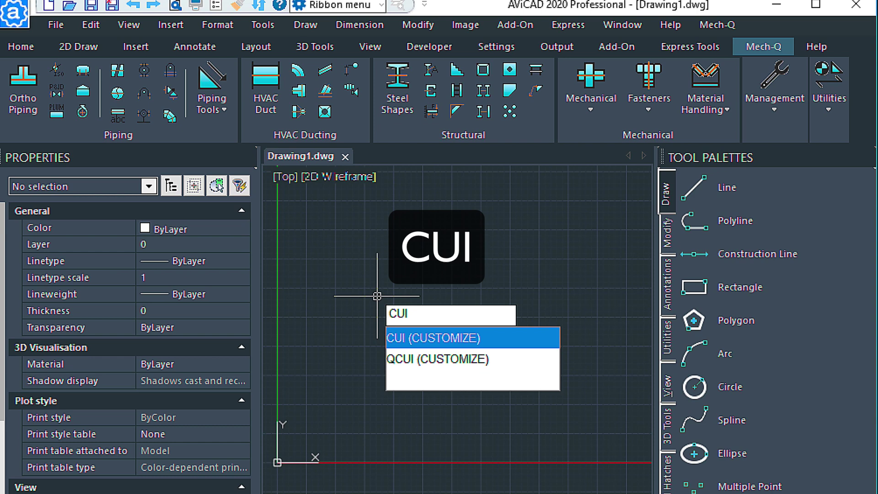
key("Return")
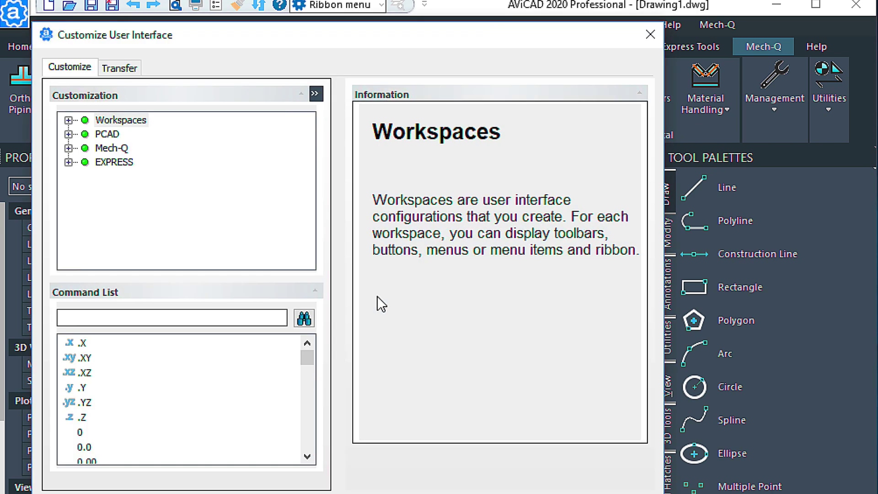
Step: Create a new menu named Mytools under PCAD > Menus
left_click(68, 134)
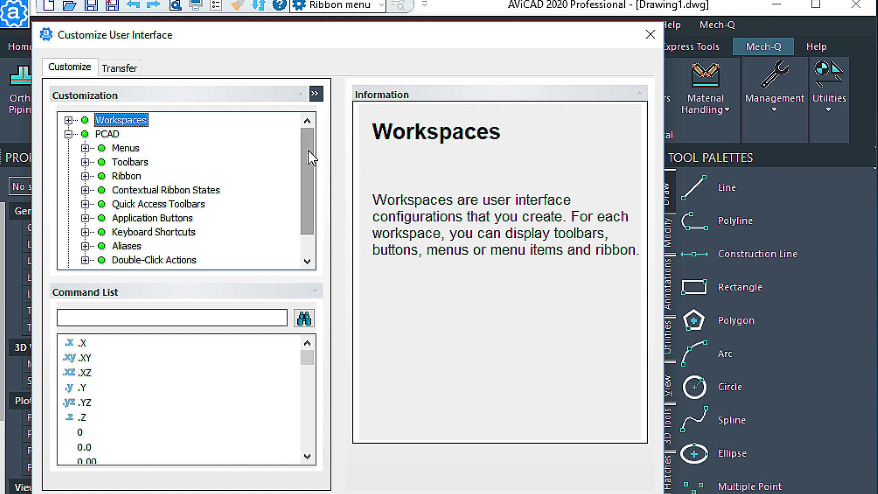
left_click(85, 148)
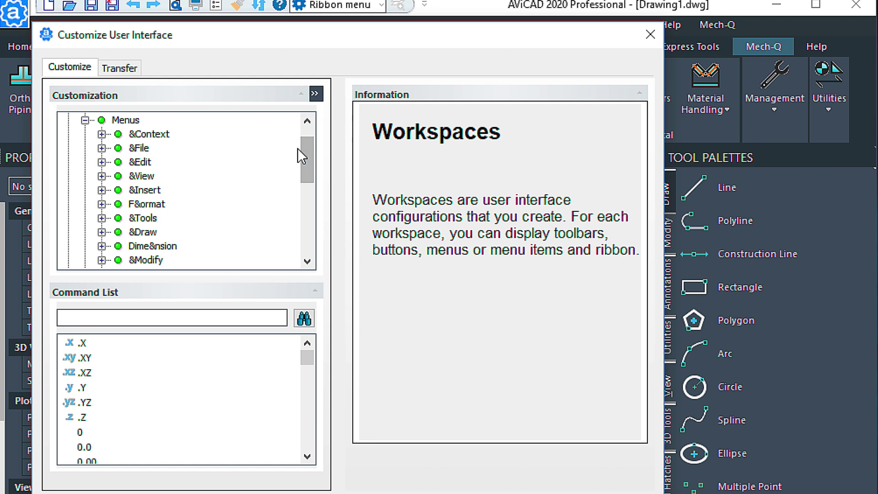
left_click(118, 121)
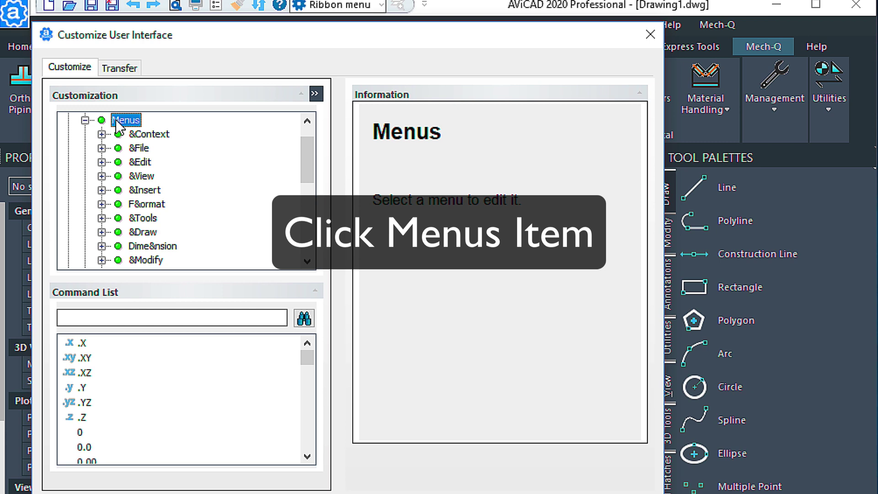
right_click(117, 122)
left_click(156, 127)
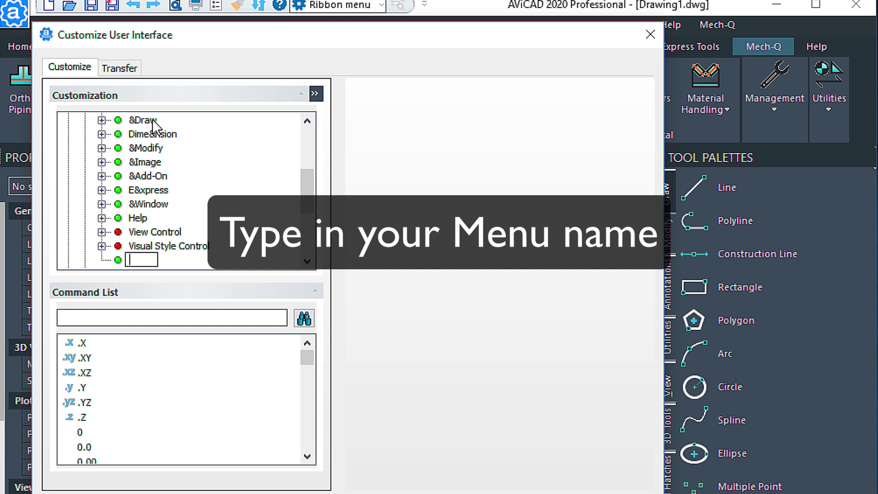
type("Mytools")
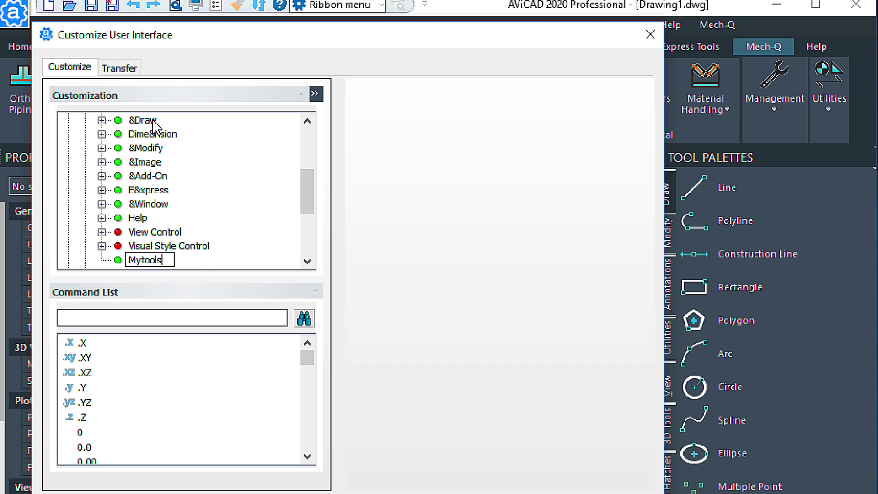
key("Return")
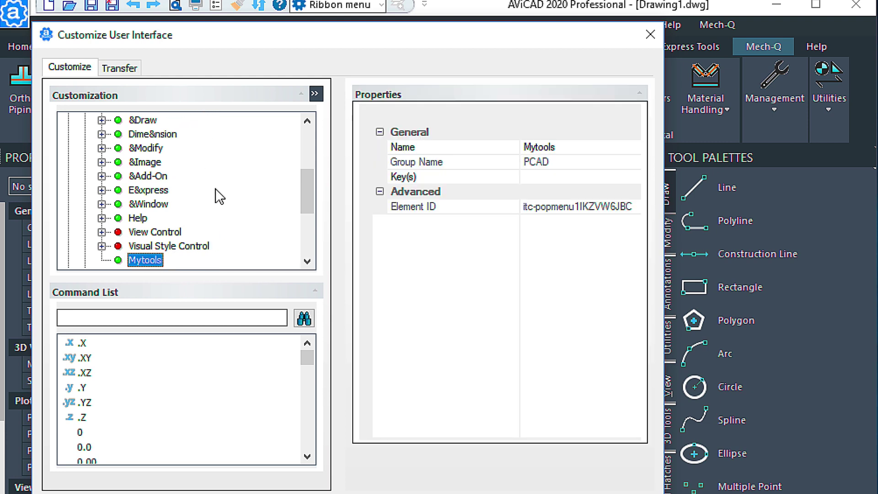
Step: Search the command list for '3d' and add 2D-3D Leader to the Mytools menu
left_click(118, 316)
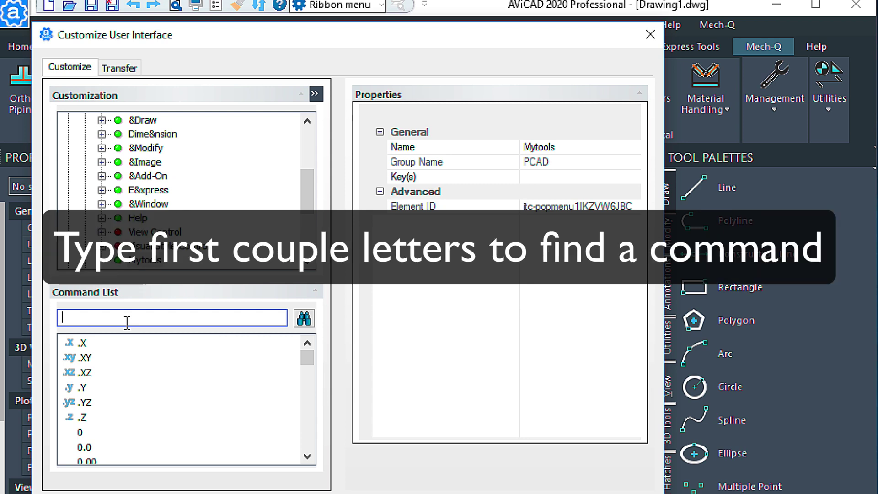
type("3d")
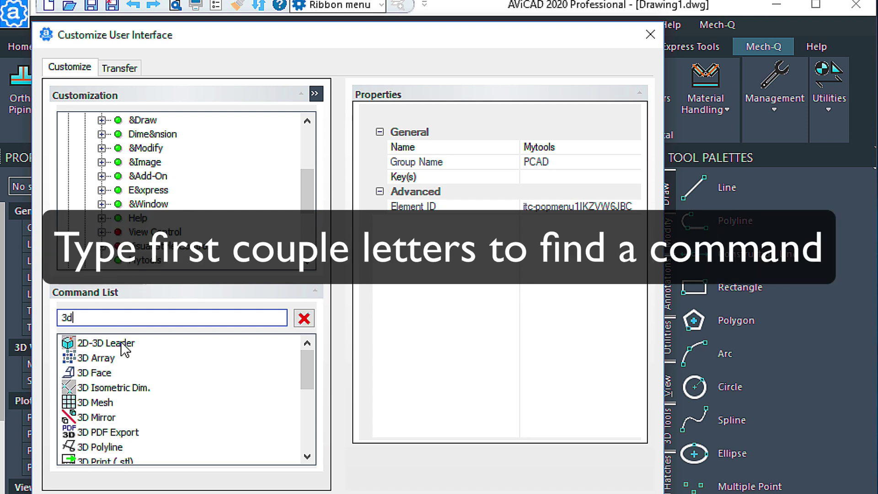
left_click(94, 346)
left_click_drag(89, 347, 167, 152)
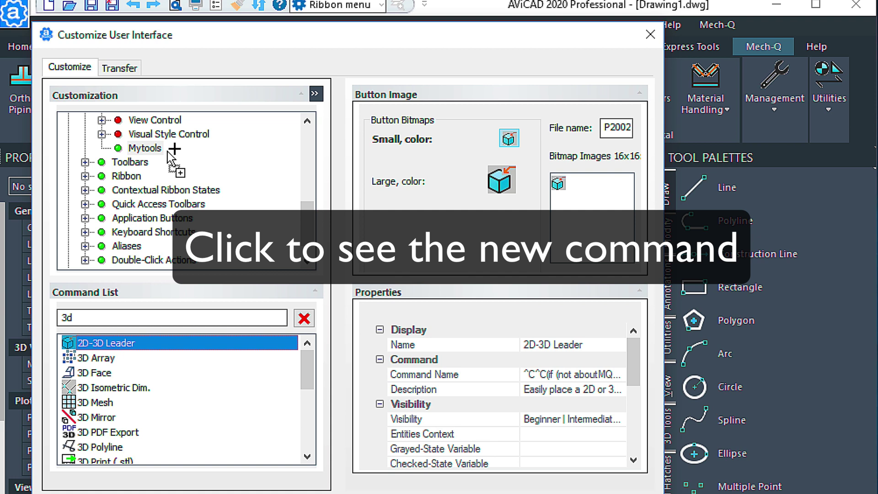
left_click_drag(168, 152, 168, 152)
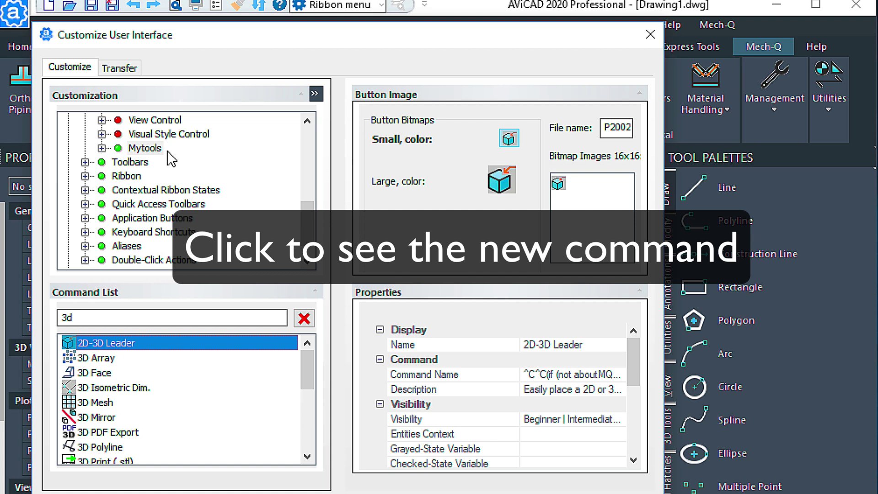
left_click(101, 148)
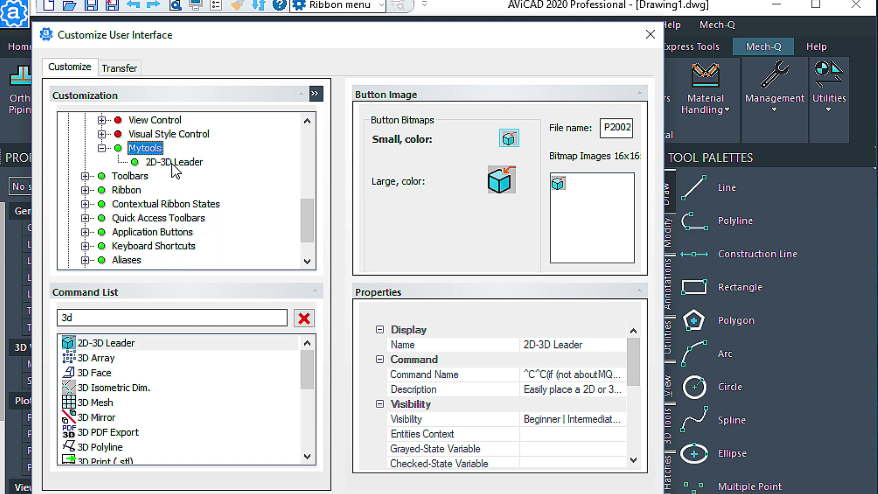
Step: Add 3D Mesh to Mytools, then apply and save the customization
left_click(87, 404)
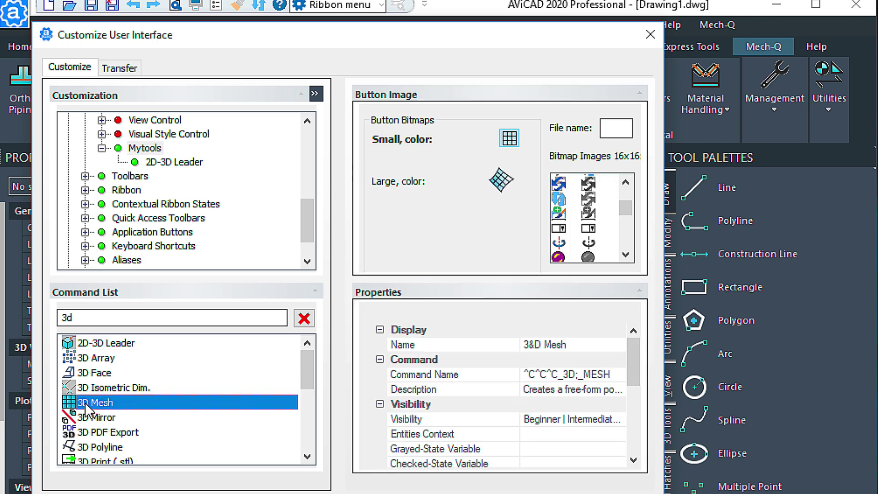
left_click_drag(86, 405, 171, 121)
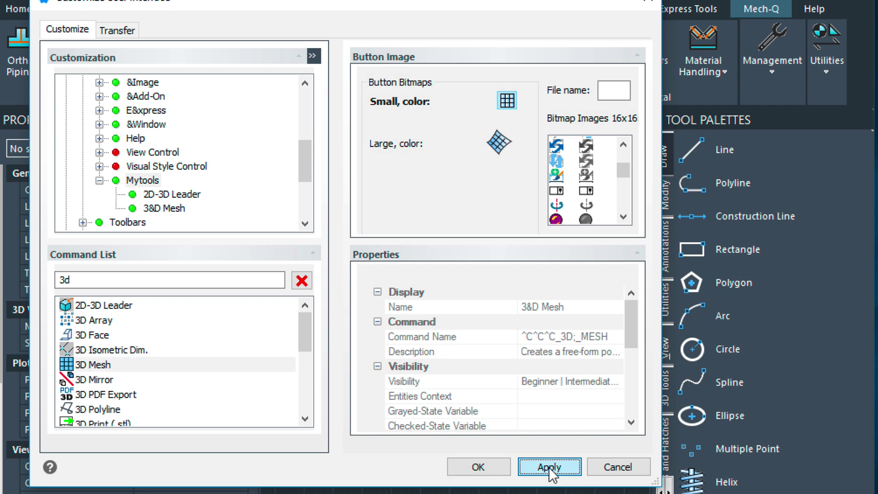
left_click(550, 468)
left_click(478, 467)
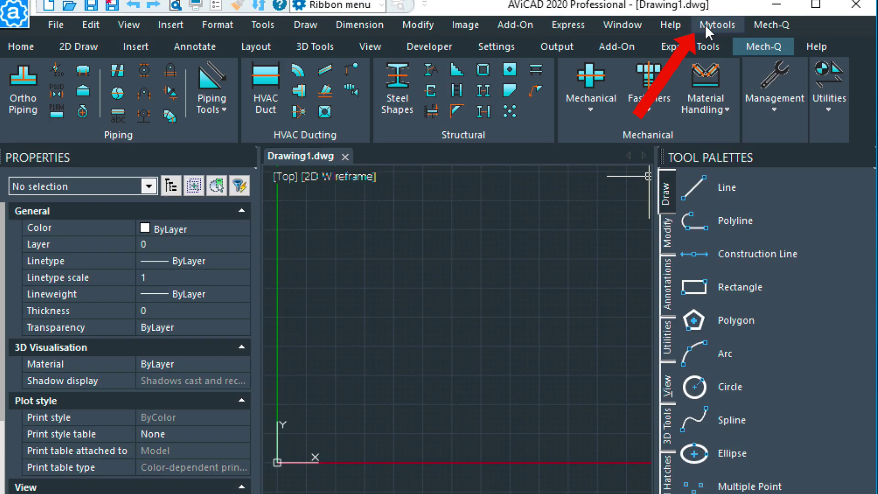
left_click(706, 24)
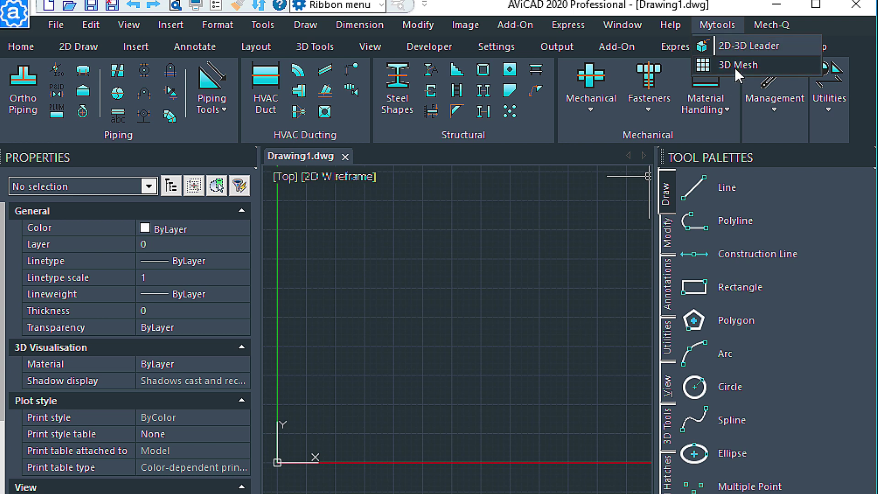
left_click(407, 392)
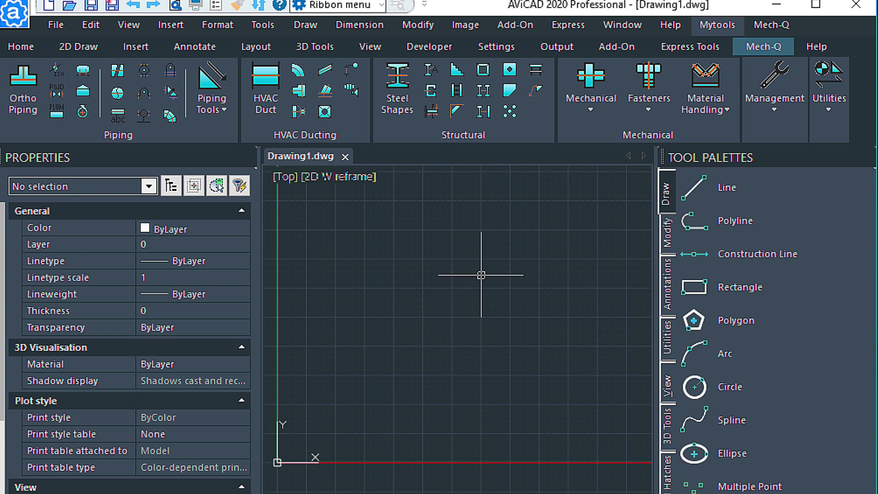
Step: Reopen the Customize User Interface dialog with the CUI command
type("UI")
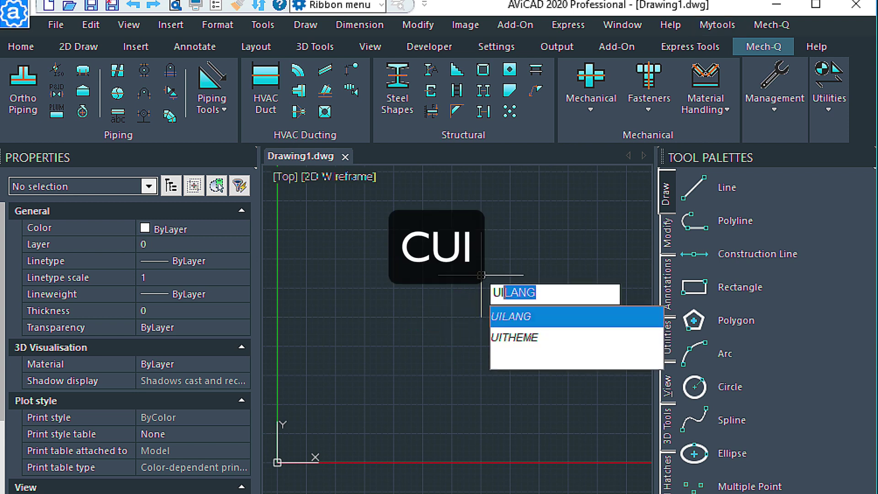
key("BackSpace")
key("BackSpace")
type("CUI")
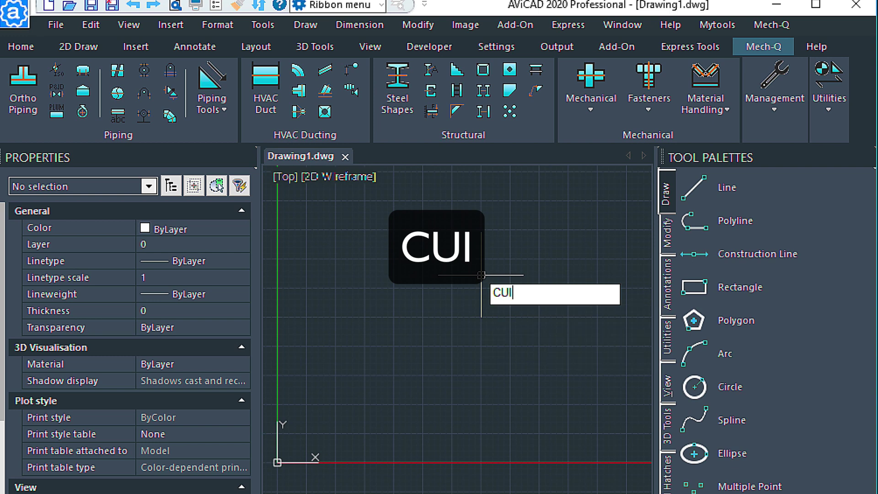
key("Return")
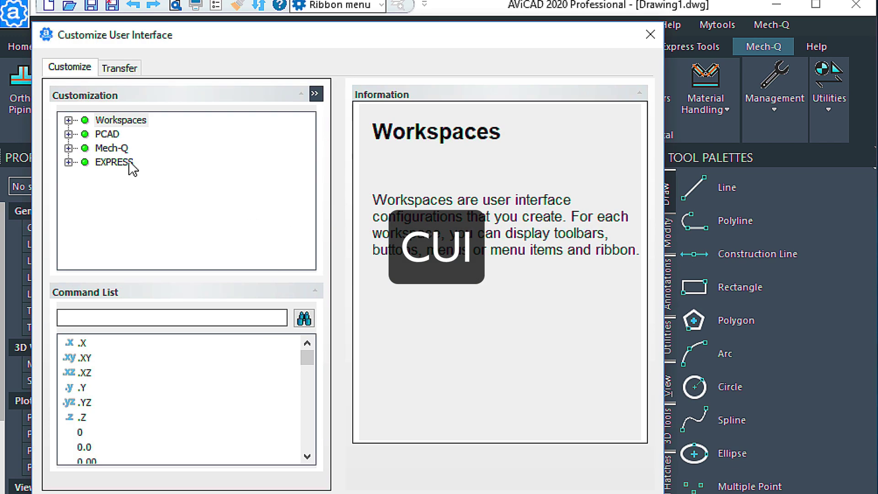
Step: Insert a new toolbar named Mytools under PCAD > Toolbars
left_click(68, 134)
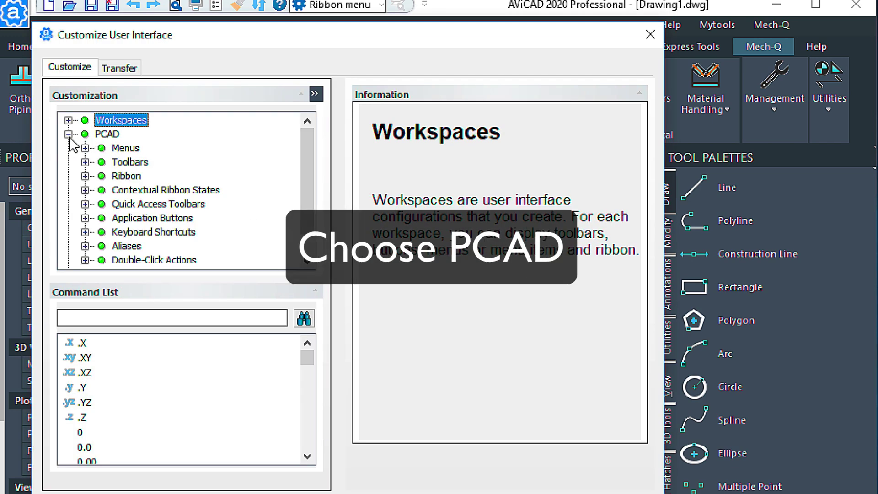
left_click(84, 162)
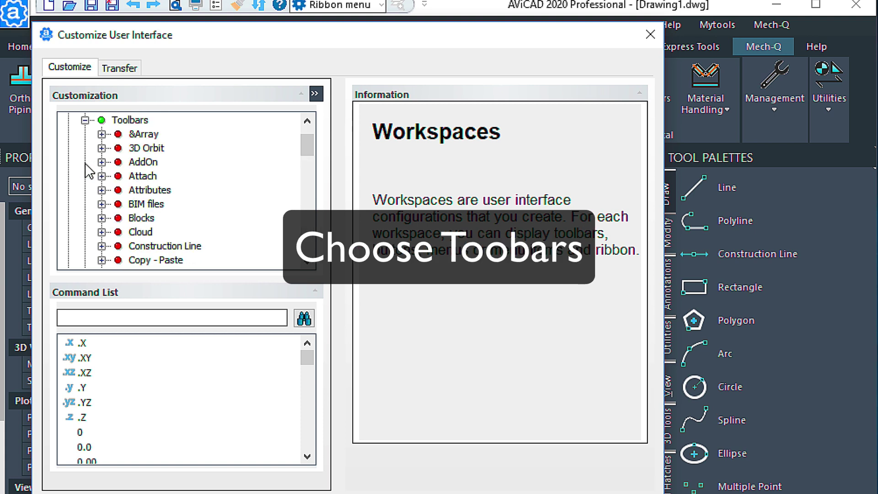
left_click(128, 120)
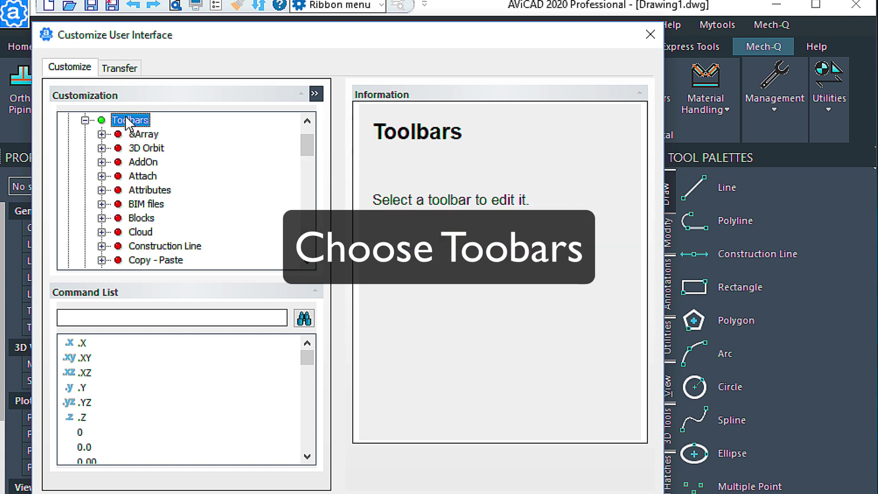
right_click(129, 121)
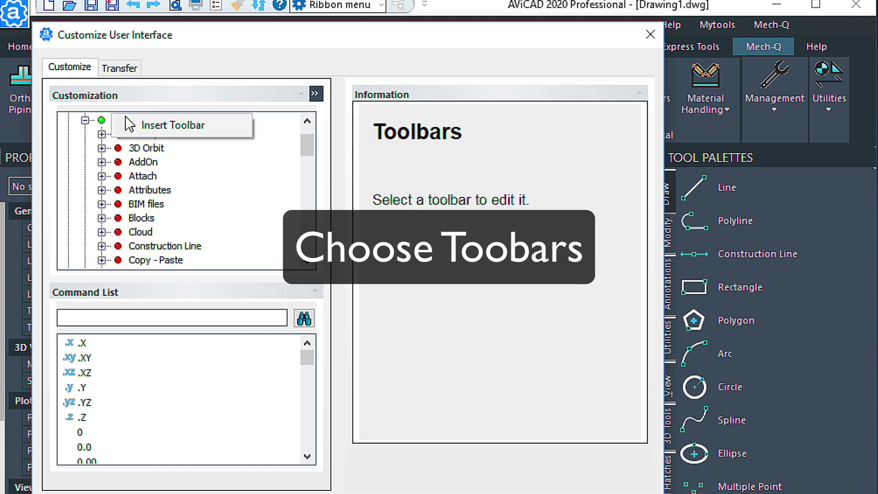
left_click(153, 129)
type("M")
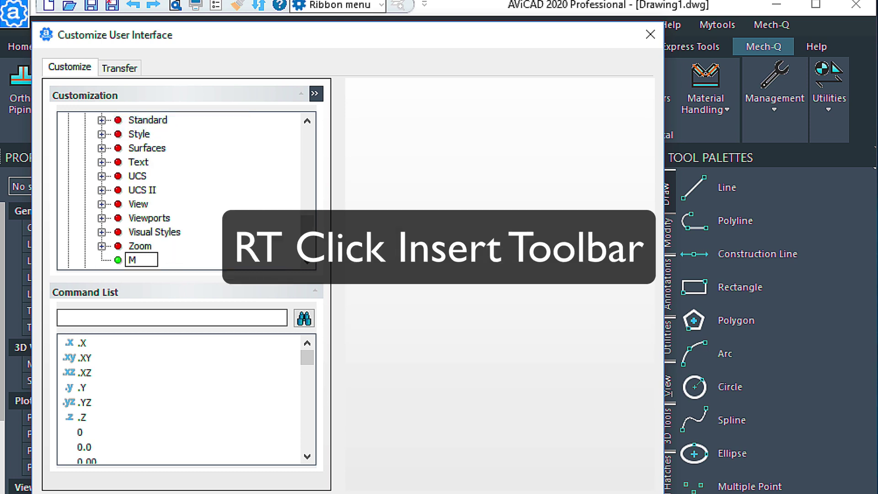
type("ytools")
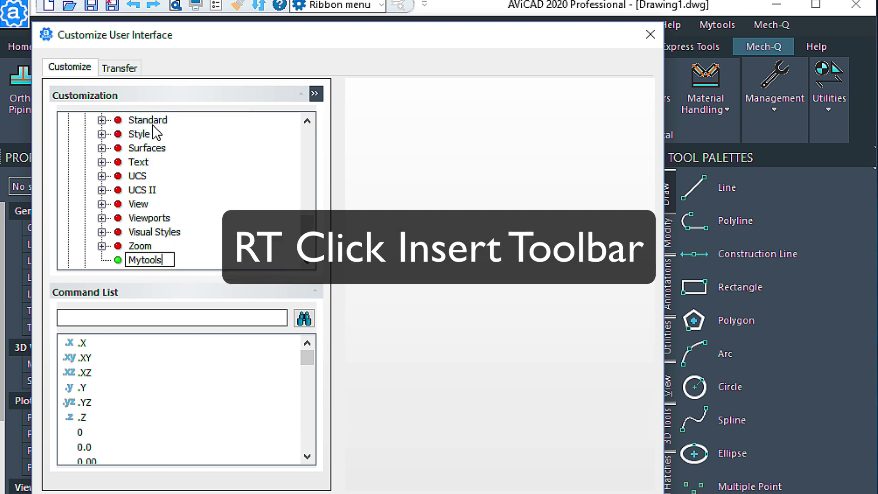
key("Return")
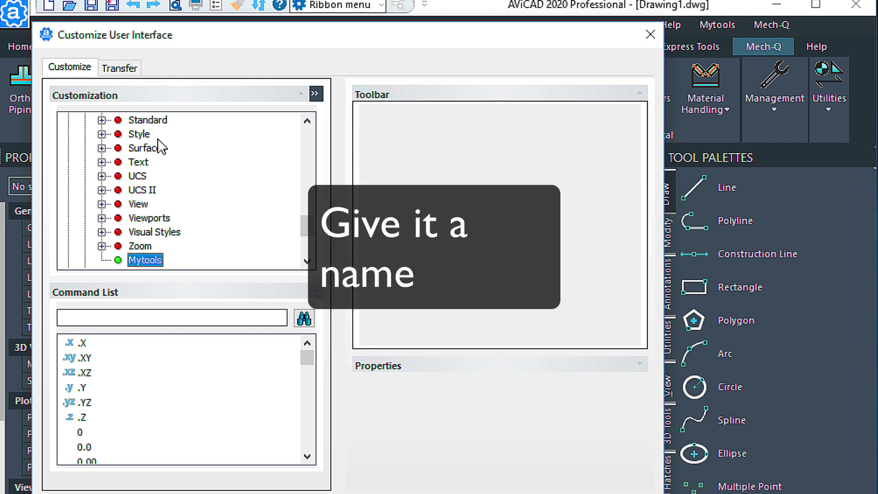
Step: Add Load LISP or SDS Application to the Mytools toolbar and save the customization
left_click(136, 316)
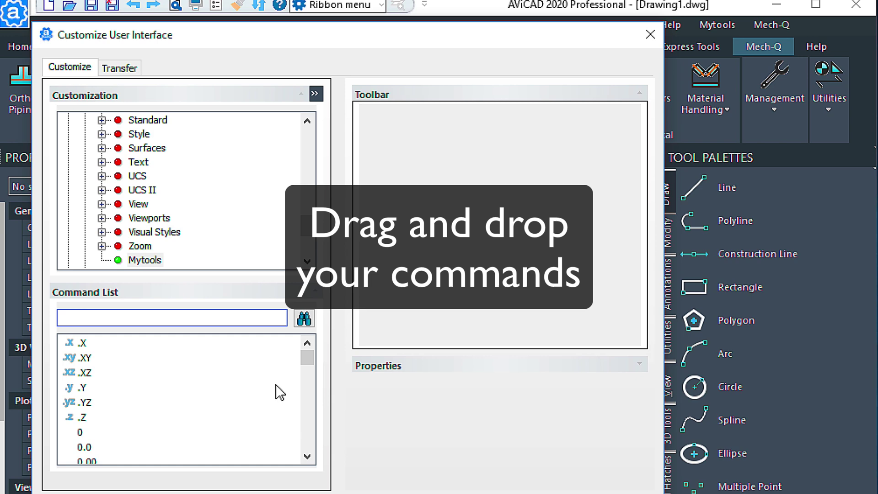
left_click_drag(306, 358, 308, 407)
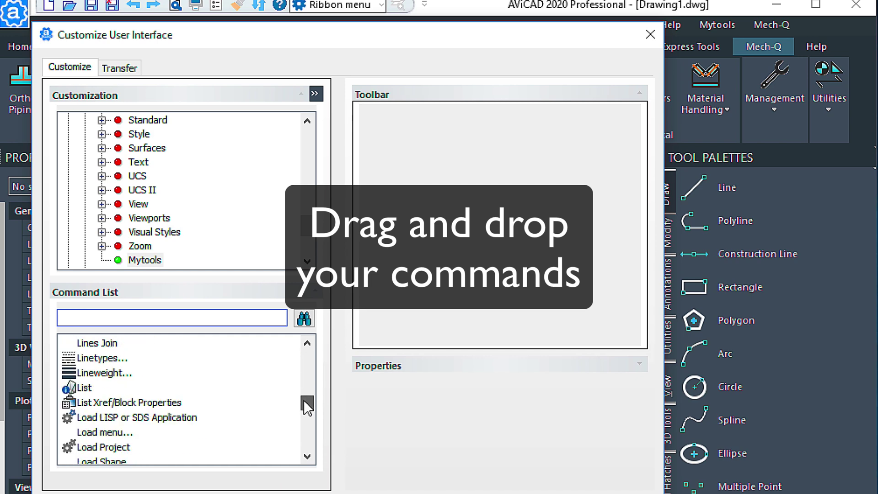
left_click(110, 417)
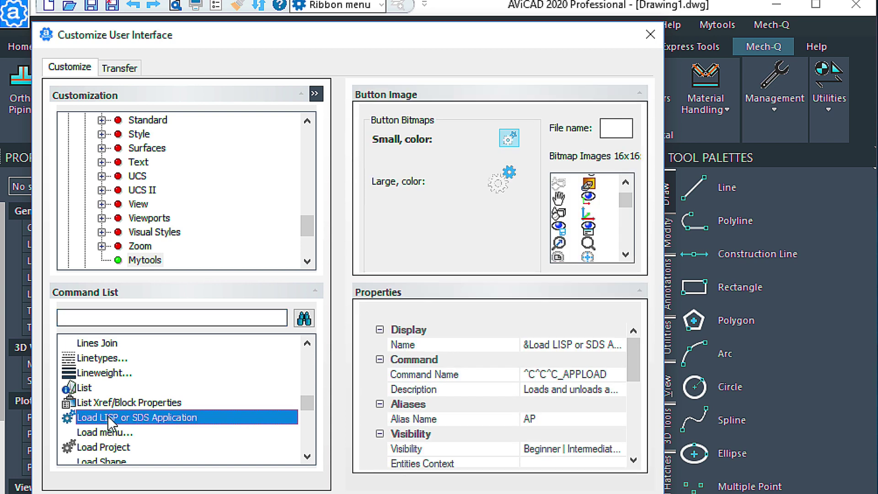
left_click_drag(109, 417, 176, 140)
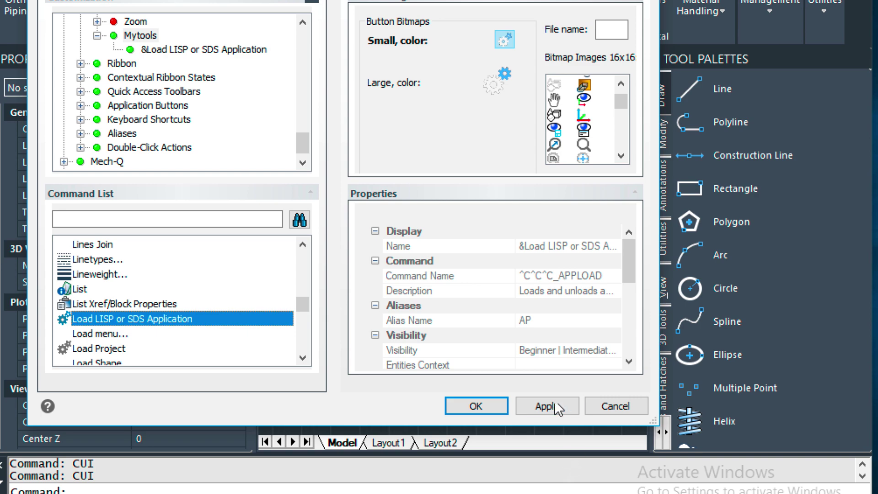
left_click(548, 404)
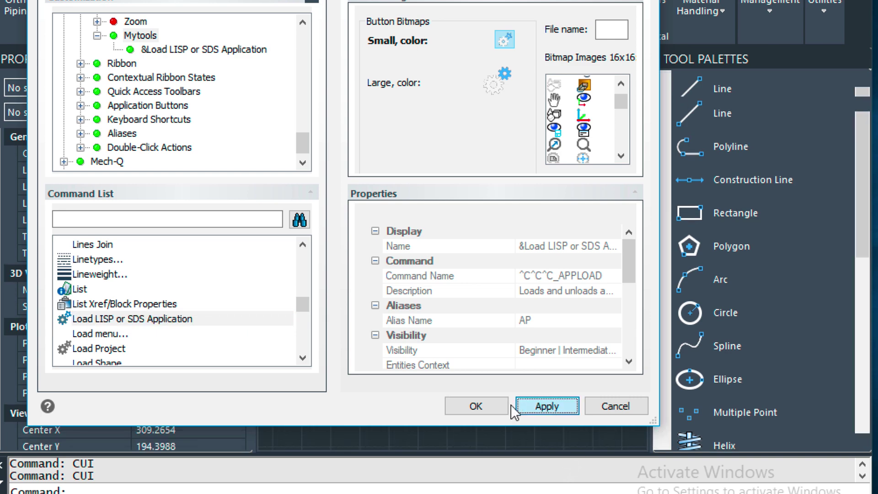
left_click(485, 405)
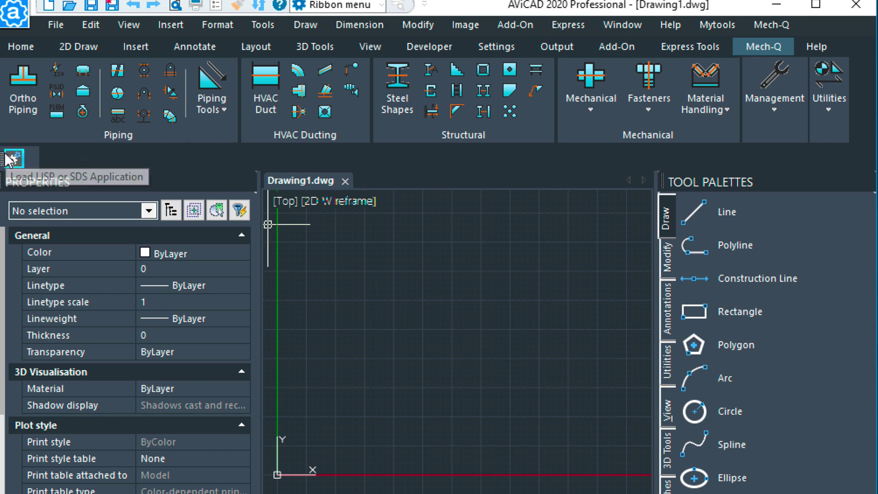
Step: Float the Mytools toolbar over the drawing and test that its button opens Load Application Files
mouse_move(10, 160)
left_mouse_down()
mouse_move(169, 170)
mouse_move(360, 222)
mouse_move(388, 202)
left_mouse_up()
left_click(378, 223)
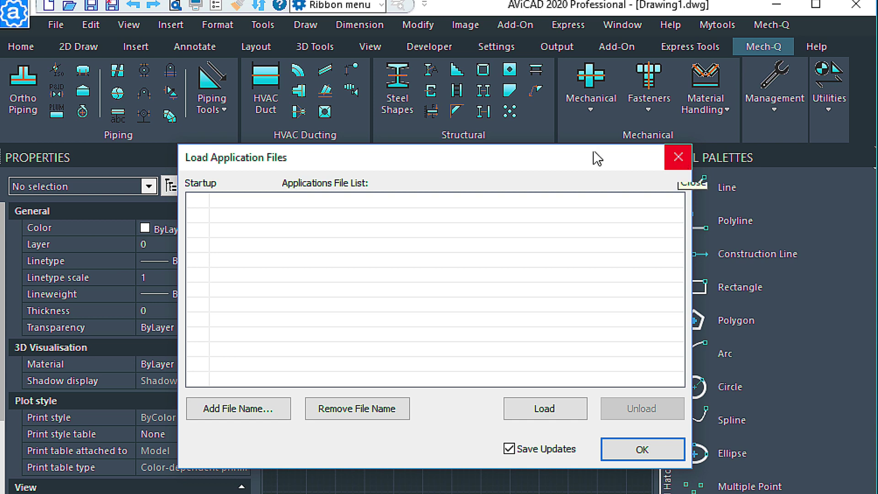
Step: Close the application loader and create a new tool palette named Mytools
left_click(678, 157)
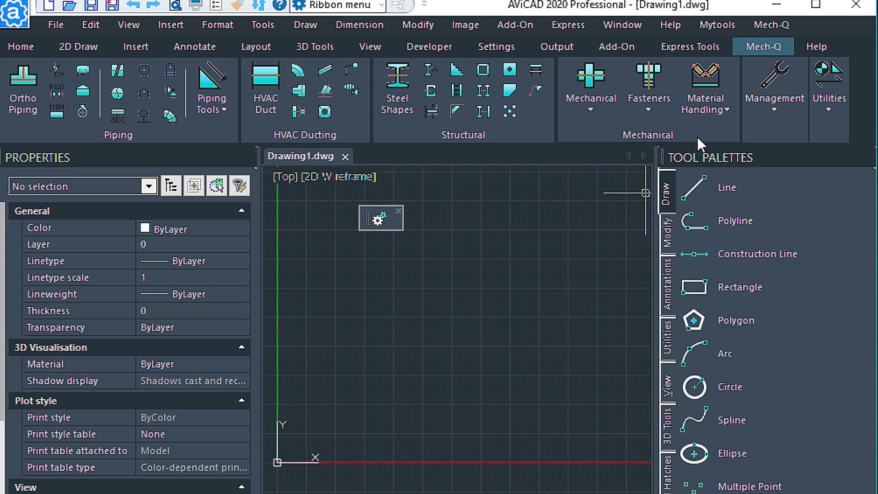
right_click(666, 193)
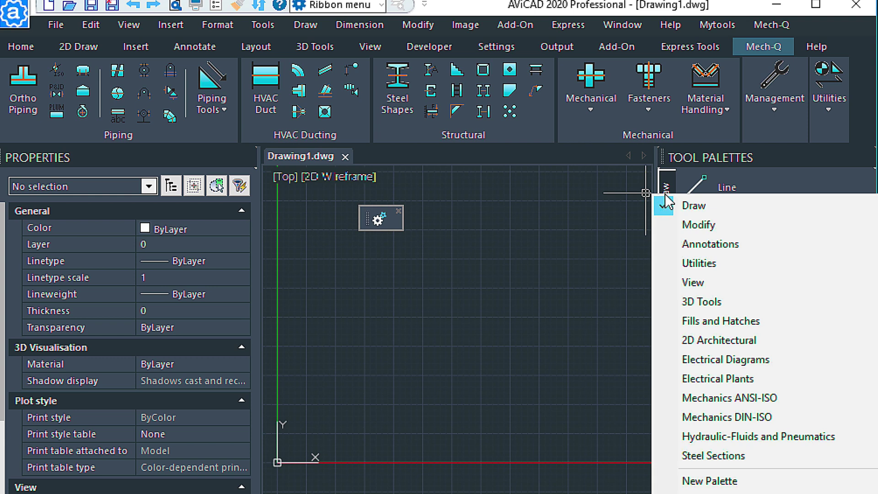
left_click(703, 481)
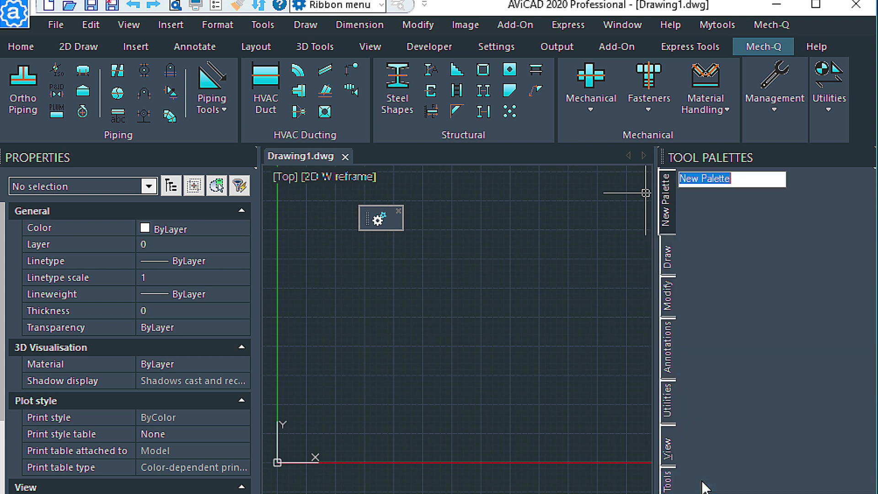
type("Mytools")
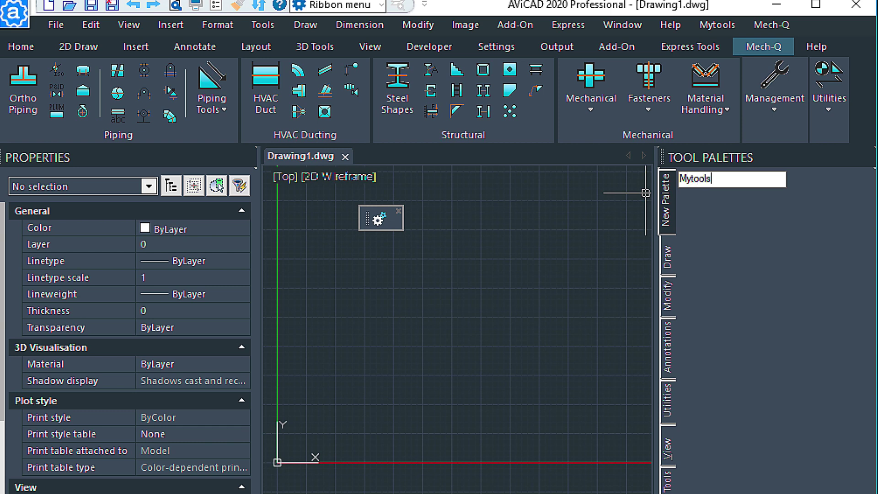
key("Return")
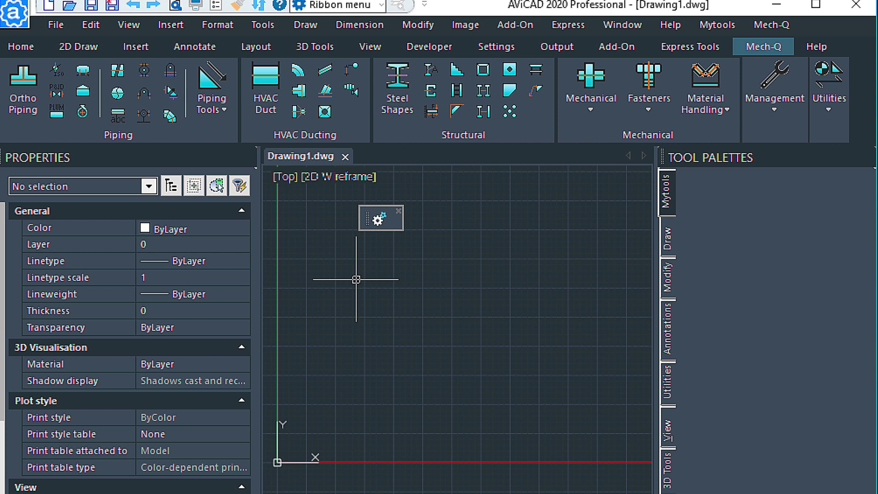
Step: Via CUI, drag Close All Drawings from the &Window menu onto the Mytools palette
type("CUI")
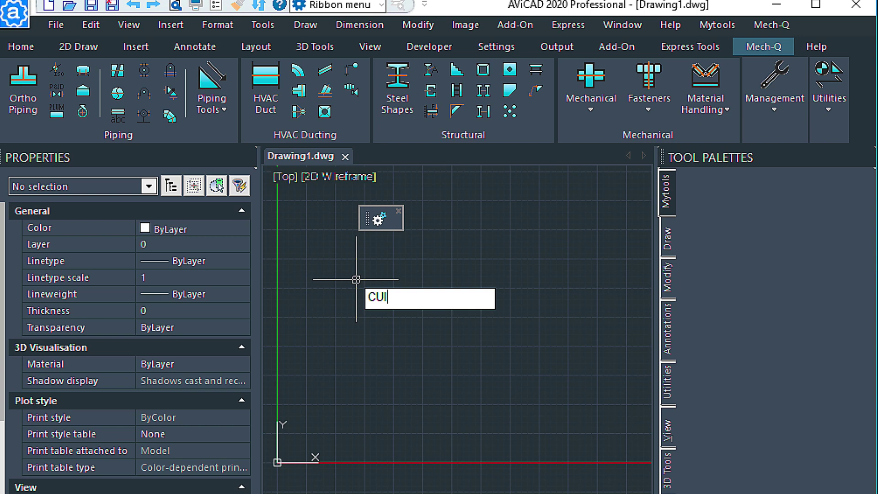
key("Return")
left_click(68, 120)
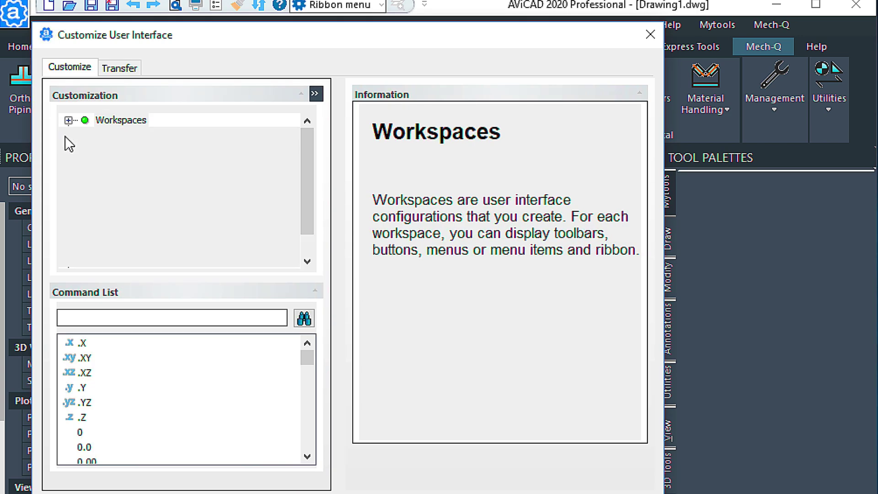
left_click(86, 148)
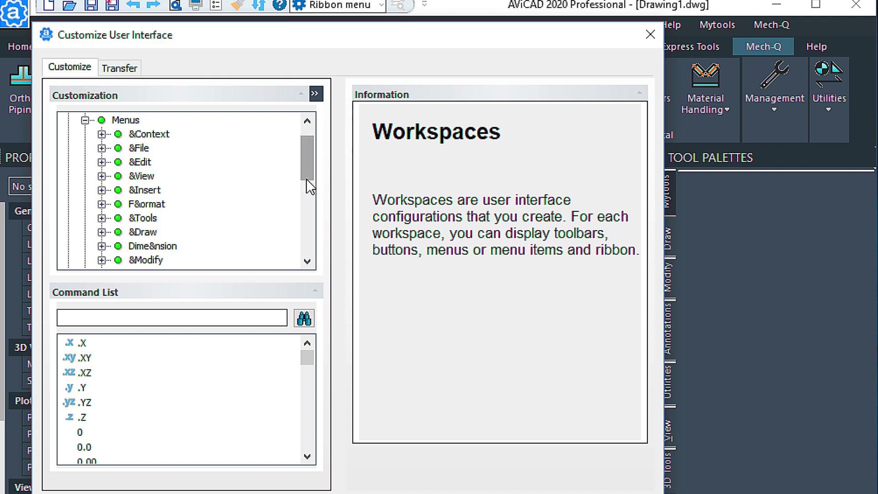
scroll(306, 180, "down", 2)
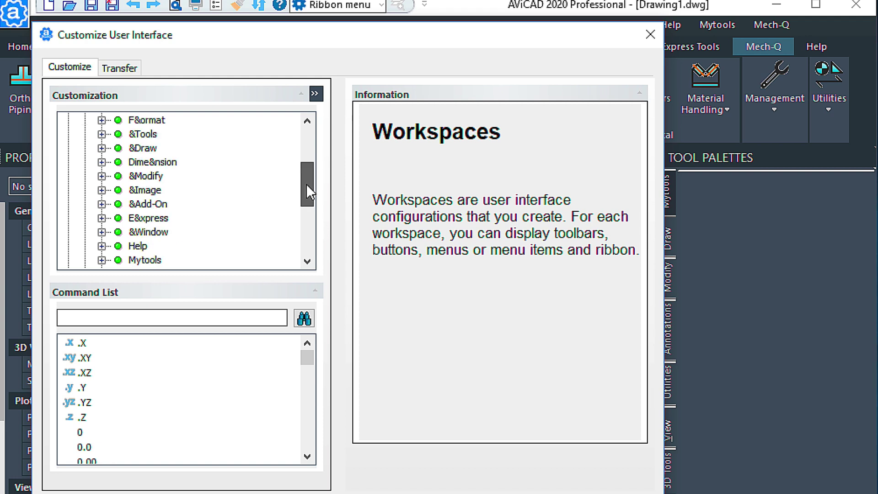
left_click(101, 231)
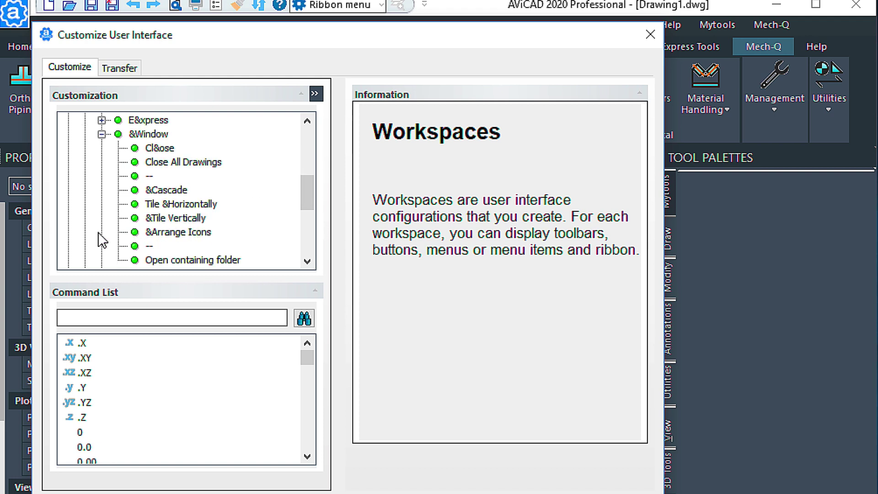
left_click(158, 163)
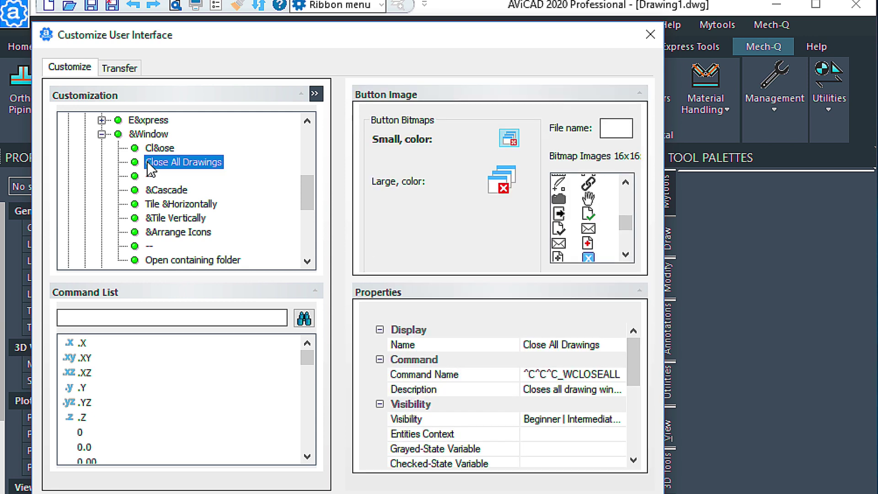
left_click_drag(154, 166, 734, 178)
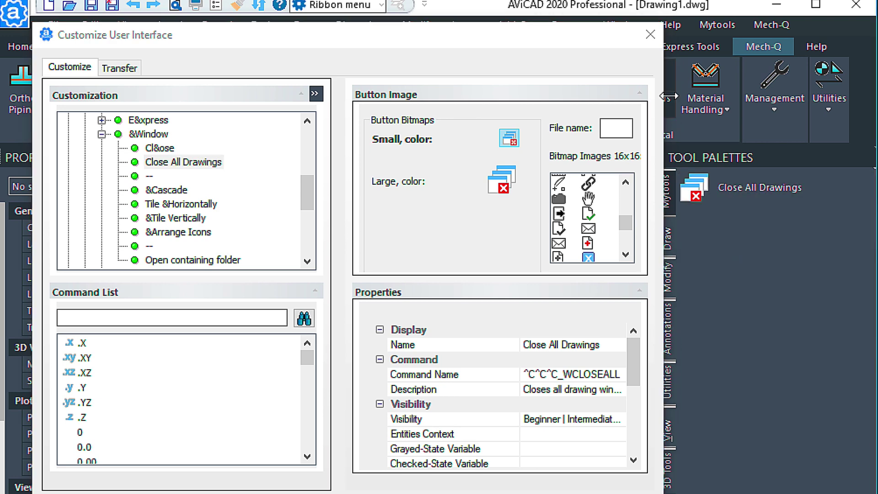
left_click(651, 34)
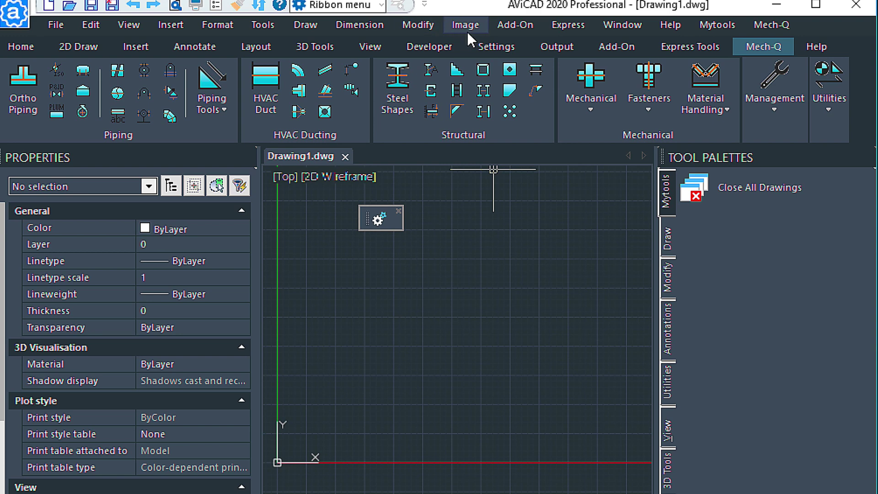
Step: Export the command aliases to MYALIAS.PGP in Documents, replacing the existing file
left_click(483, 48)
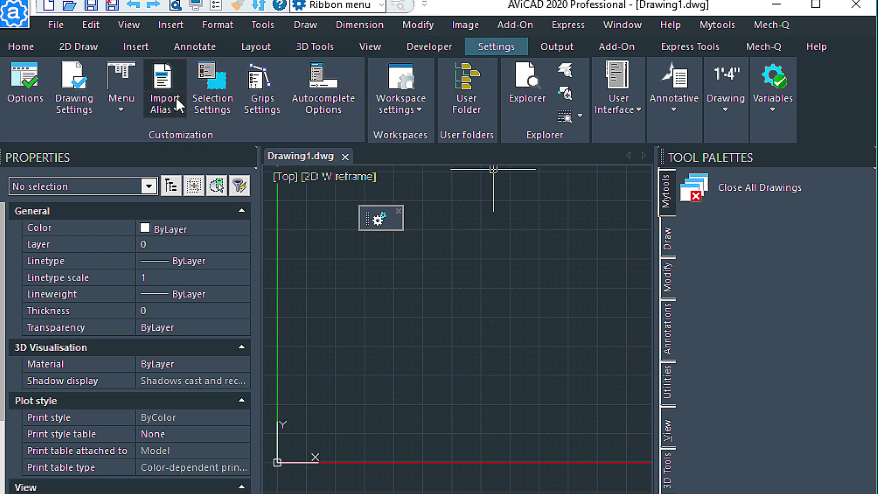
left_click(173, 109)
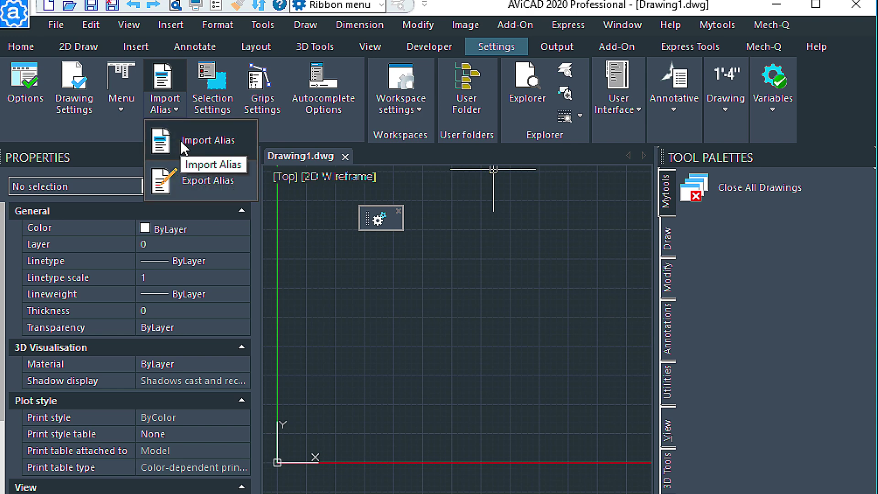
left_click(179, 183)
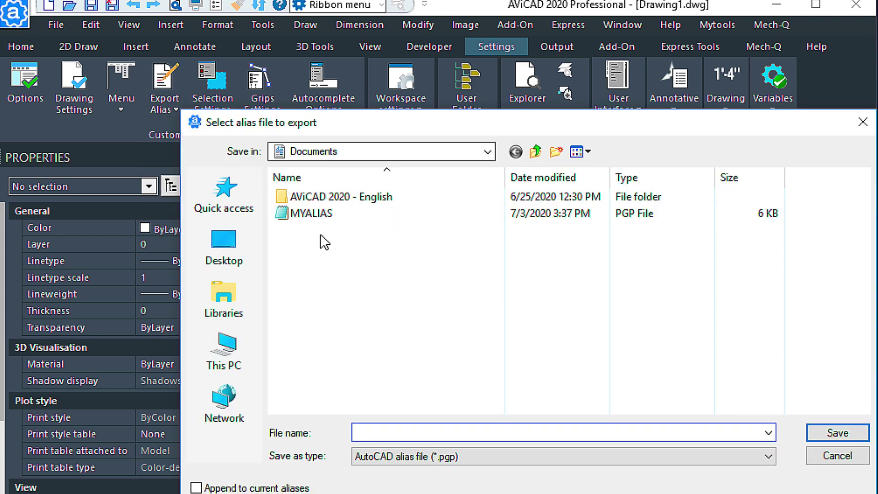
double_click(301, 214)
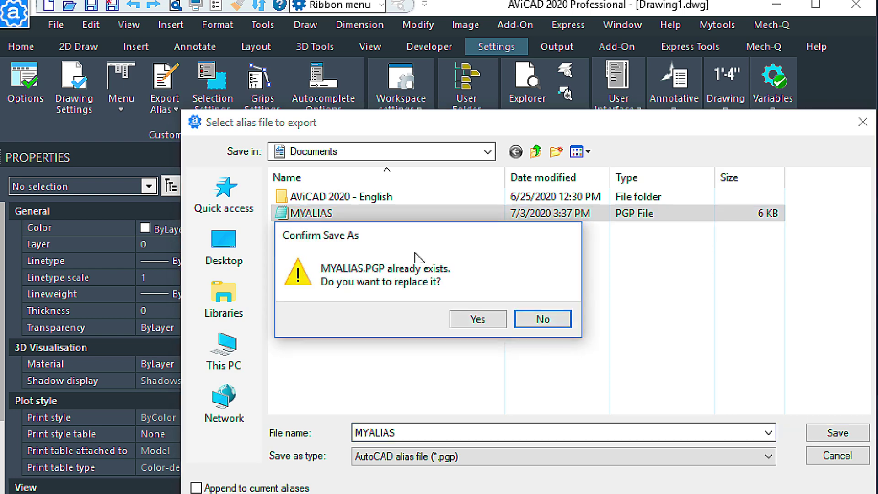
left_click(477, 318)
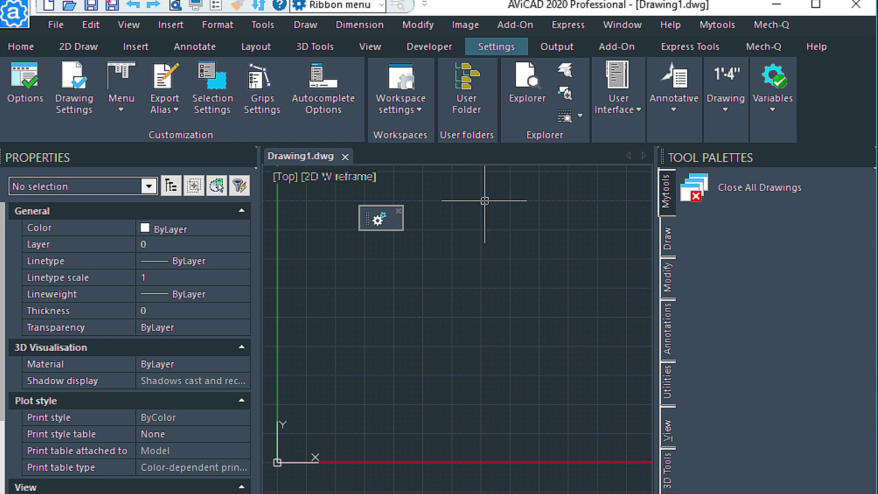
left_click(514, 493)
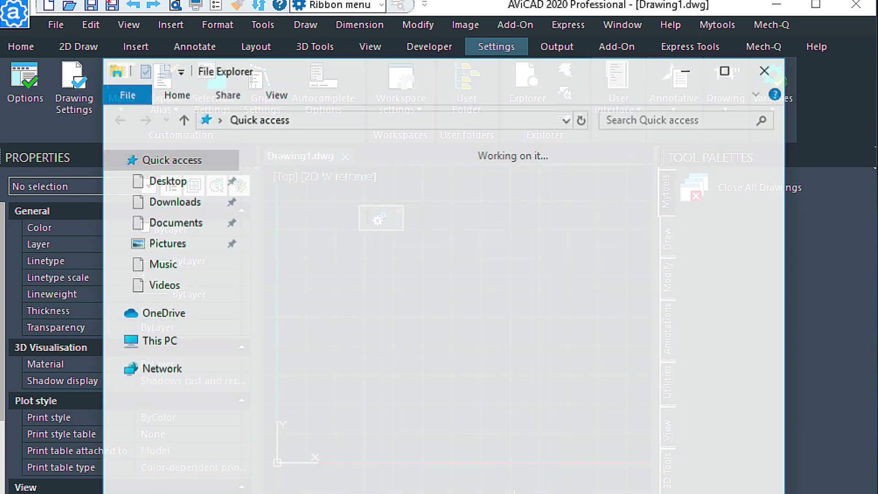
Step: Open MYALIAS.PGP from the Documents folder in Notepad
left_click(182, 225)
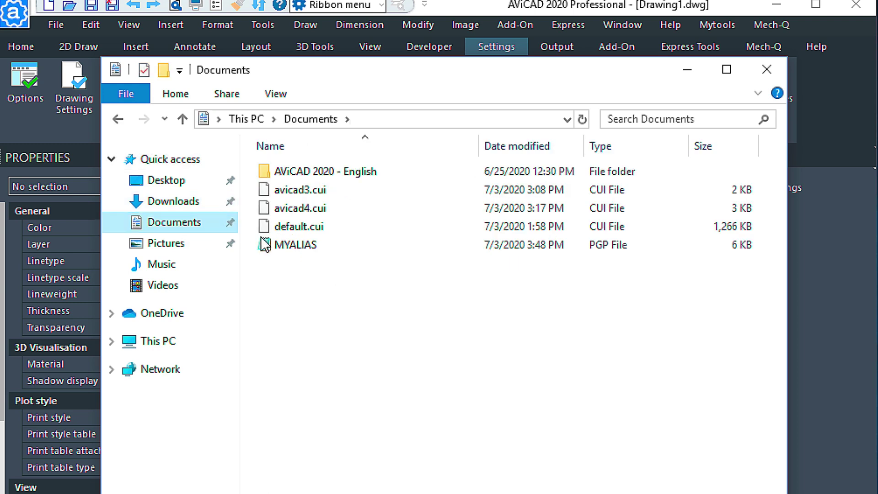
left_click(301, 243)
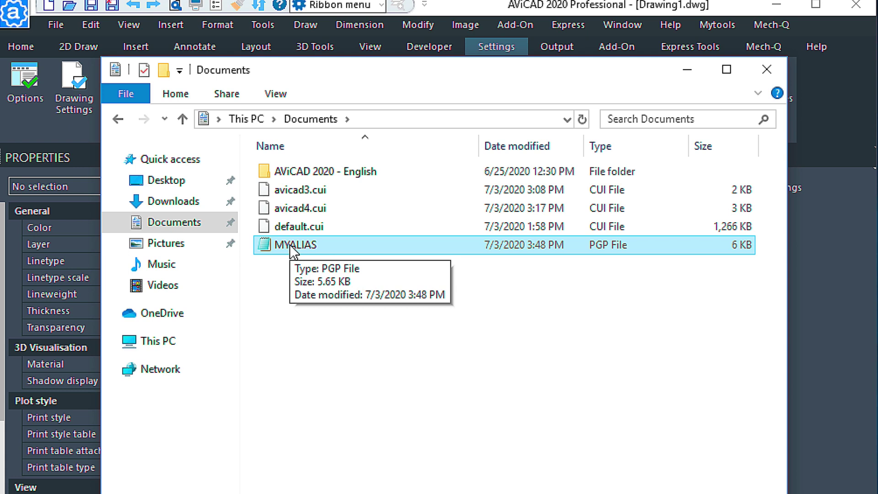
right_click(289, 244)
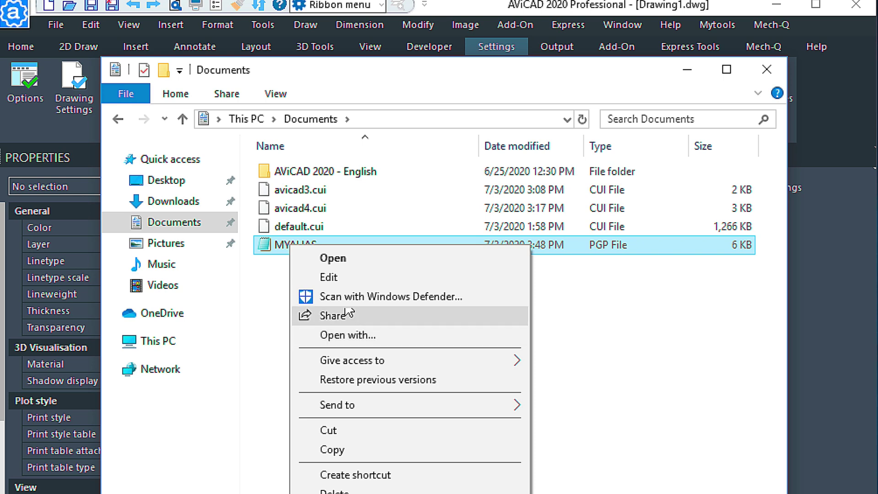
double_click(262, 245)
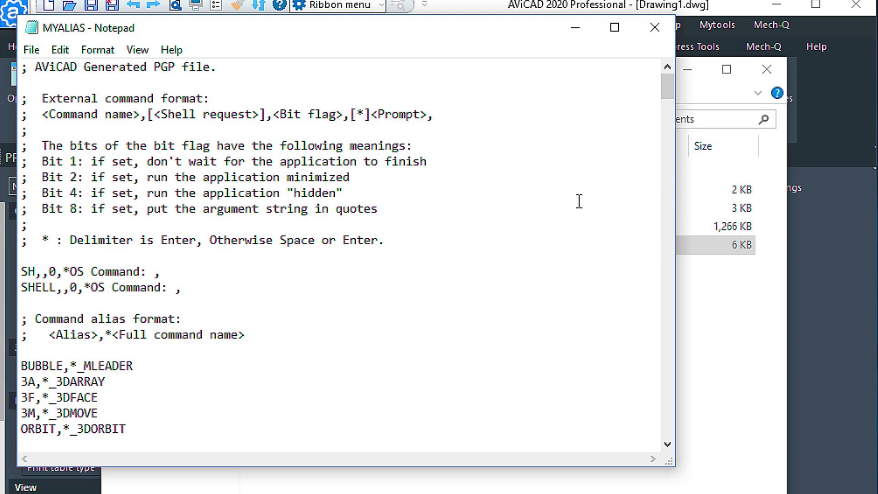
Step: Duplicate the ORBIT,*_3DORBIT alias line onto a new line below BUBBLE
left_click_drag(666, 90, 668, 125)
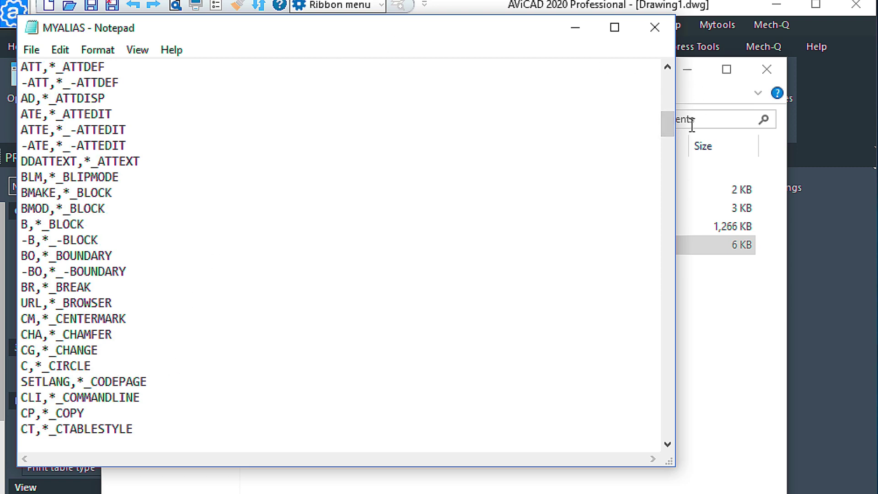
left_click_drag(668, 128, 668, 105)
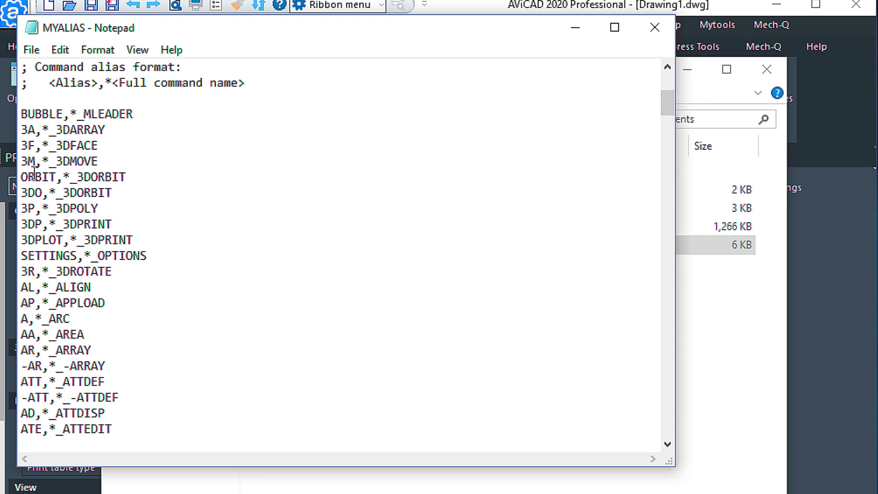
left_click_drag(24, 176, 130, 176)
key("ctrl+c")
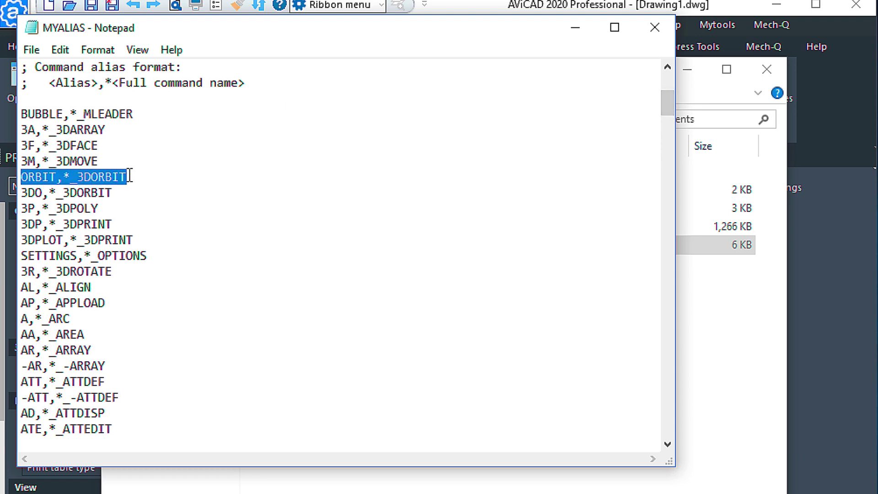
left_click(137, 114)
key("Return")
key("ctrl+v")
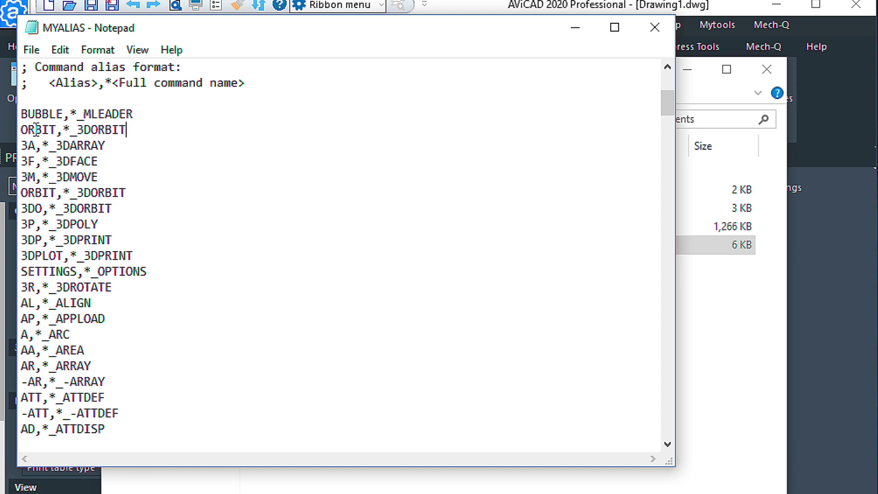
Step: Change the pasted line to 3O,*_3DORBIT, save MYALIAS and close Notepad
left_click(24, 130)
left_click_drag(24, 130, 55, 129)
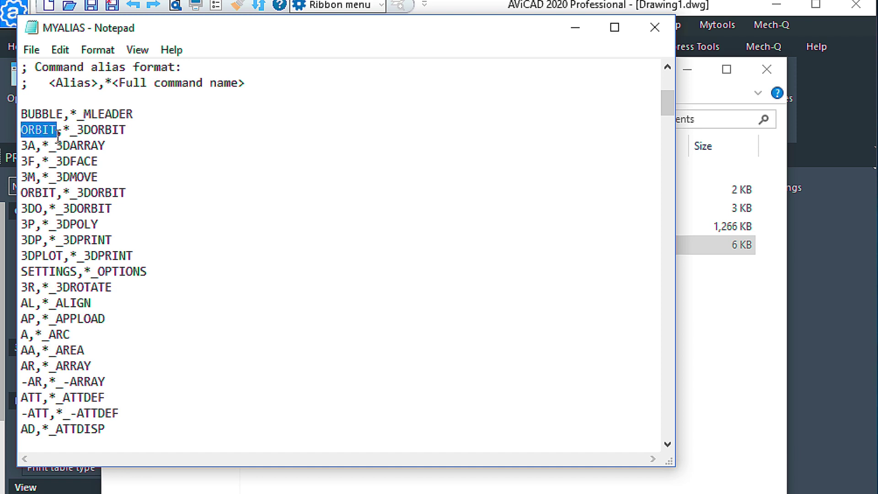
type("3")
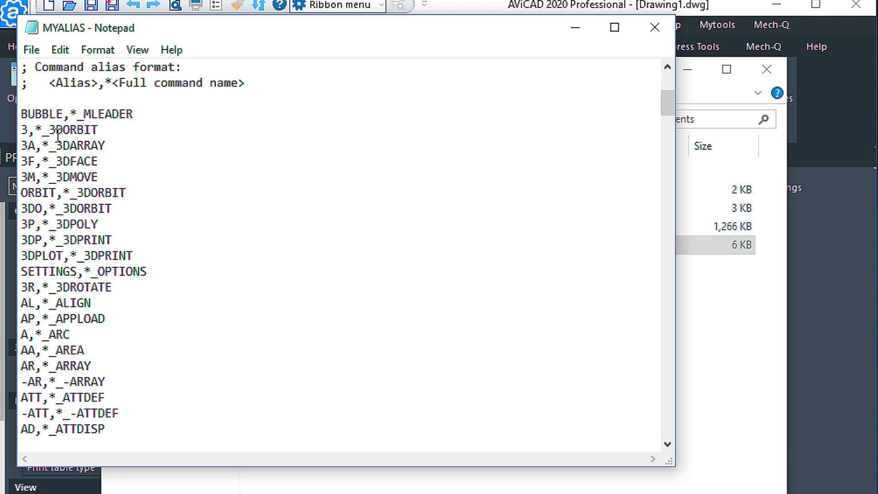
type("O")
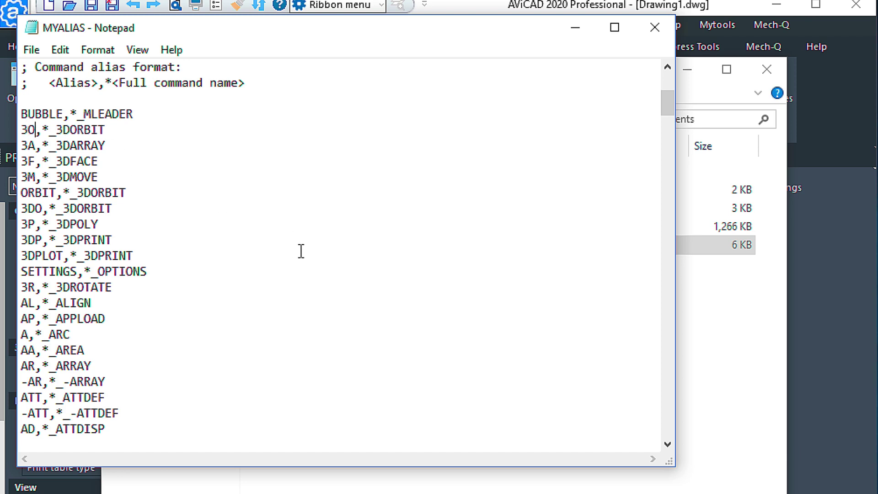
left_click(29, 51)
left_click(57, 107)
left_click(654, 28)
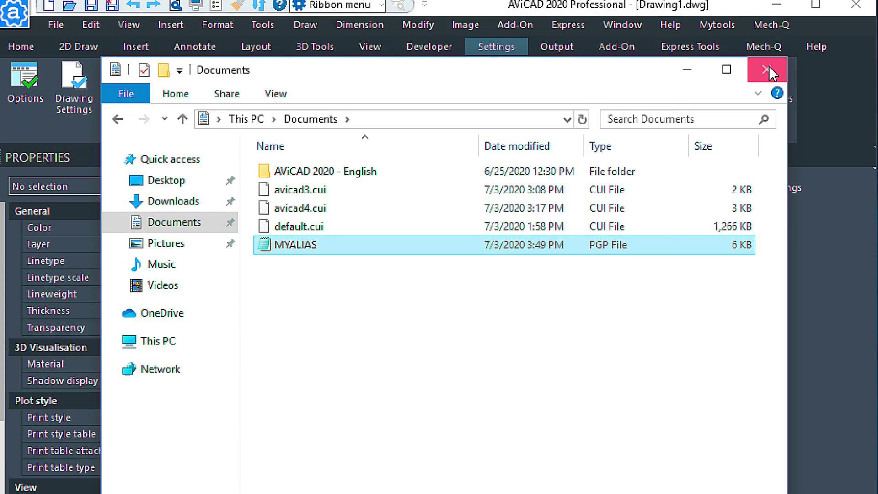
Step: Close File Explorer and import the edited MYALIAS file through Import Alias
left_click(766, 69)
left_click(177, 103)
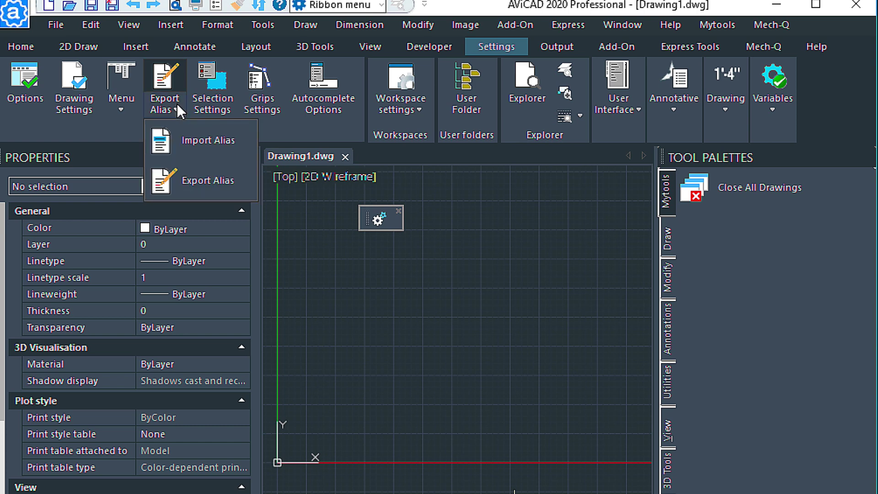
left_click(179, 142)
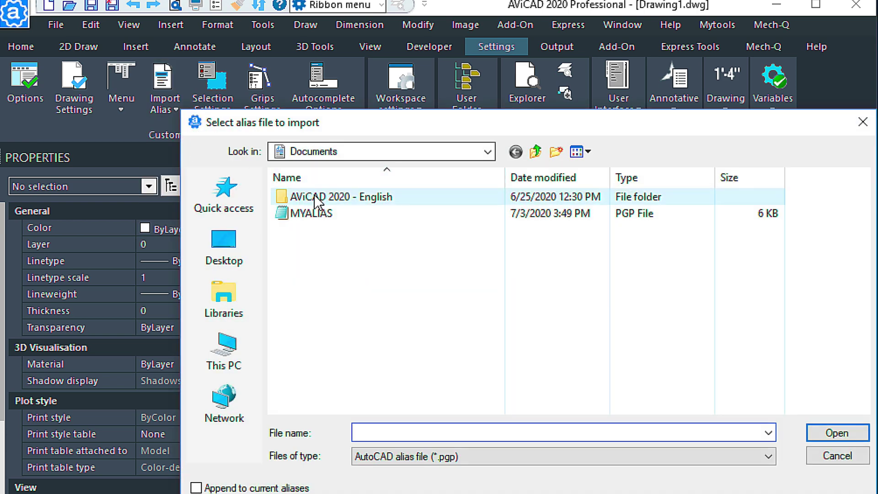
double_click(308, 211)
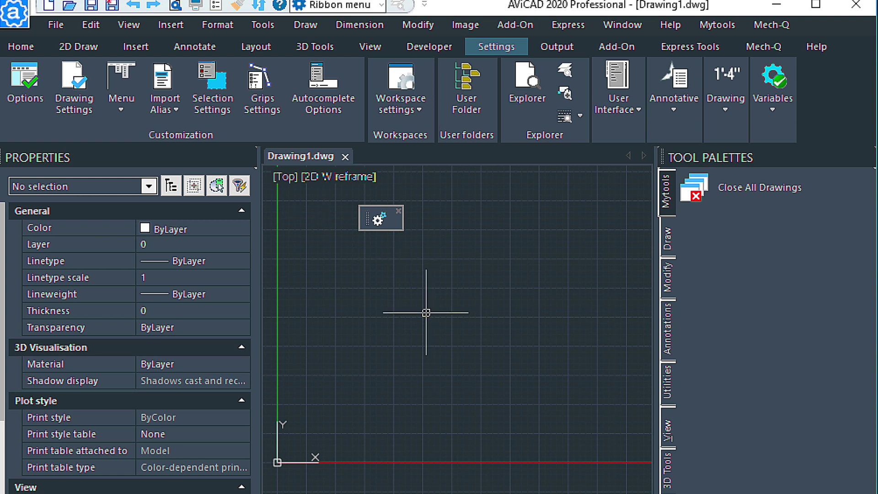
Step: Run the new 3O alias, orbit the drawing to a tilted 3D view, then exit the command
type("3O")
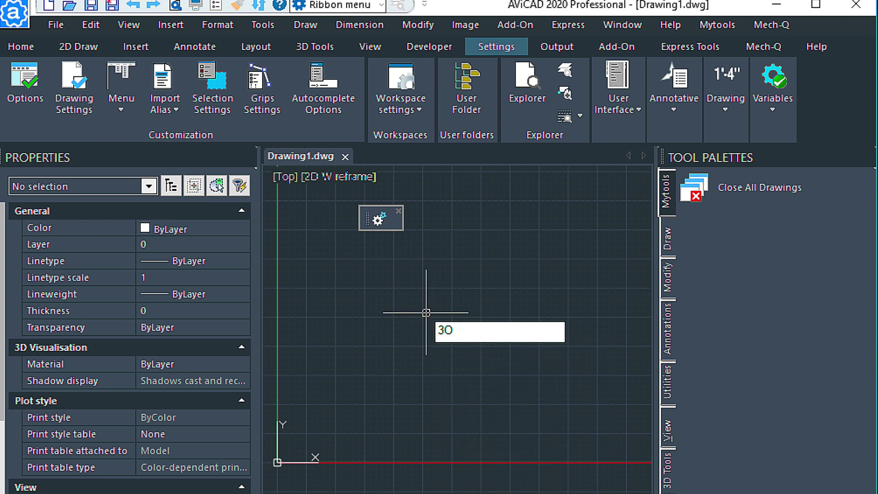
key("Return")
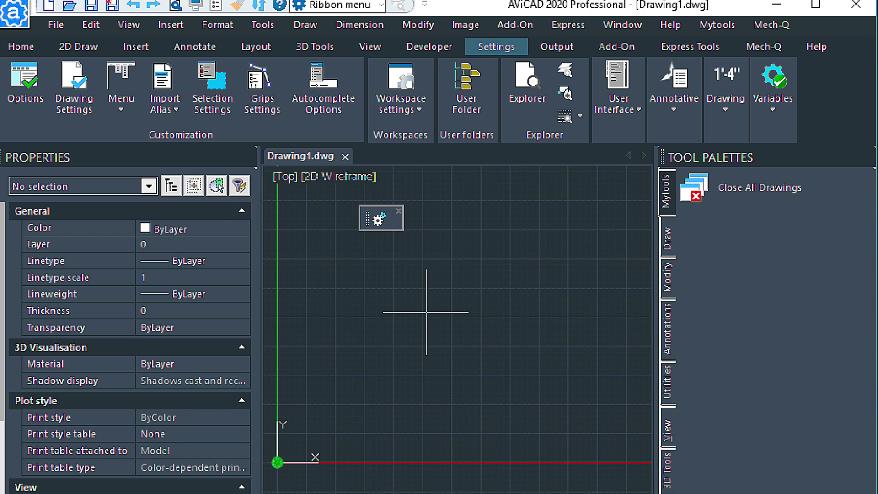
mouse_move(455, 288)
left_mouse_down()
mouse_move(485, 304)
mouse_move(489, 284)
mouse_move(432, 245)
mouse_move(454, 248)
mouse_move(490, 280)
mouse_move(493, 214)
left_mouse_up()
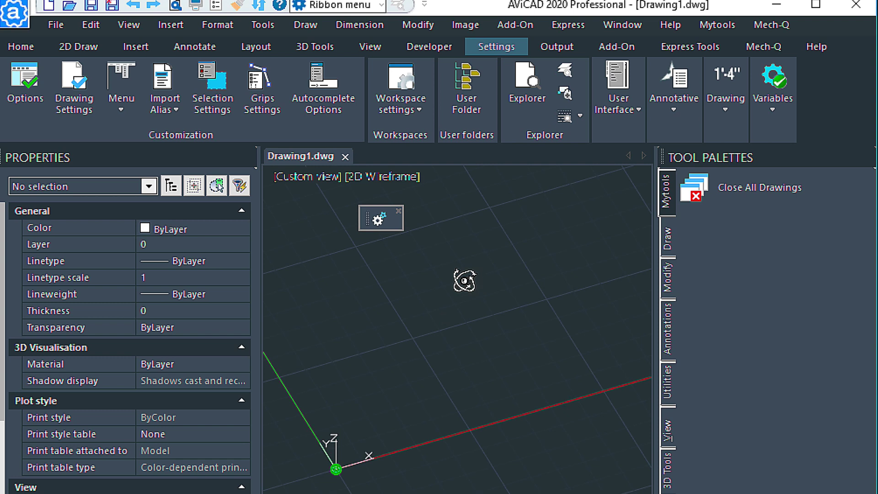
key("Escape")
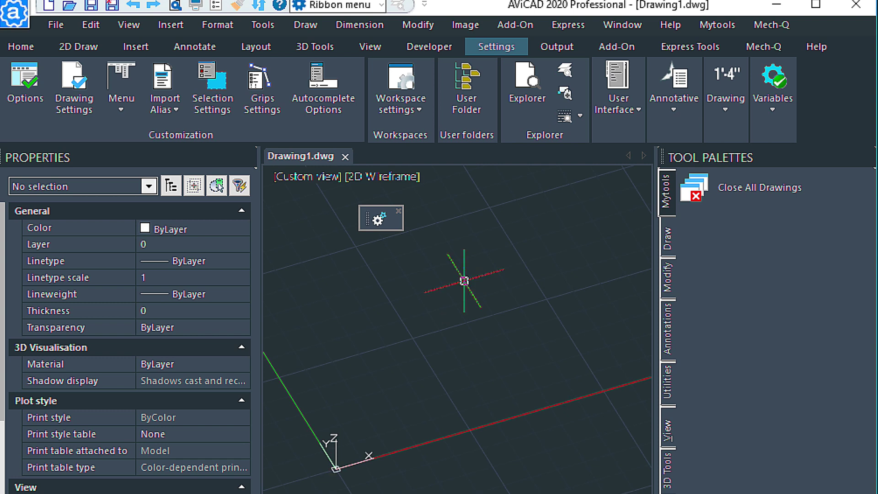